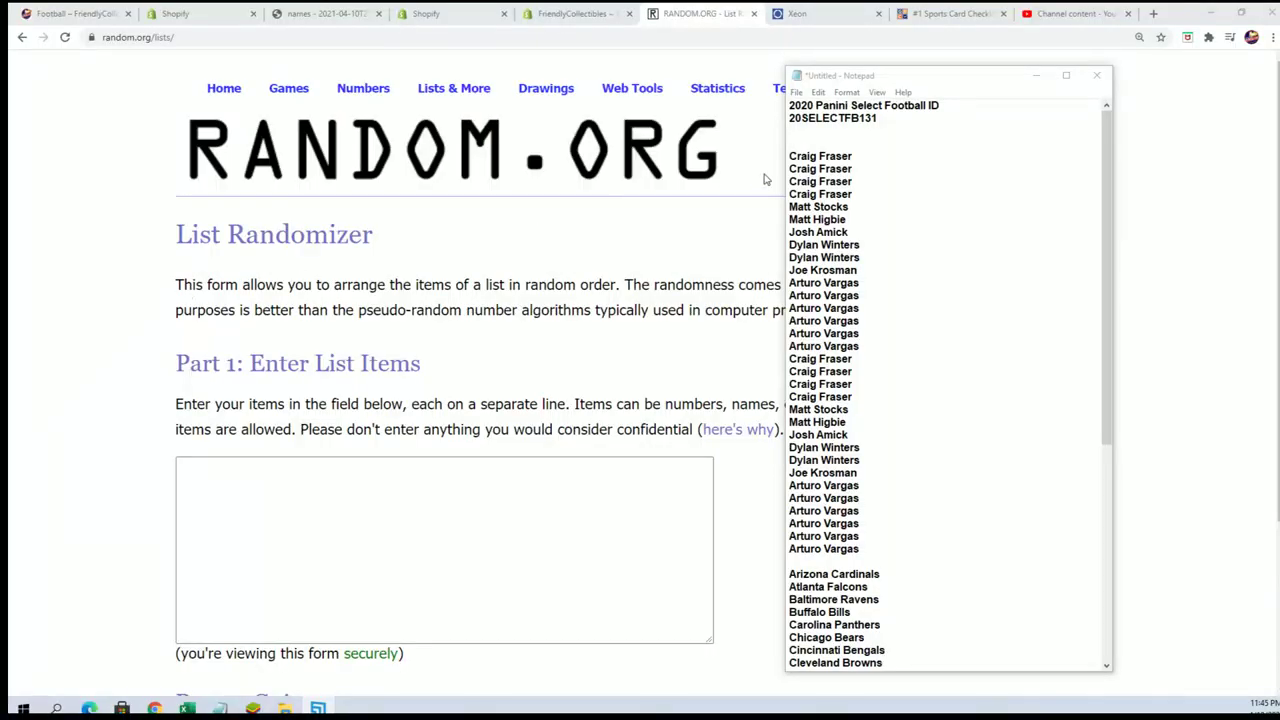
- Copy the 32 owner names from the notes into the List Randomizer box
mouse_move(860, 549)
mouse_down()
mouse_move(810, 537)
mouse_move(820, 157)
mouse_move(790, 158)
mouse_up()
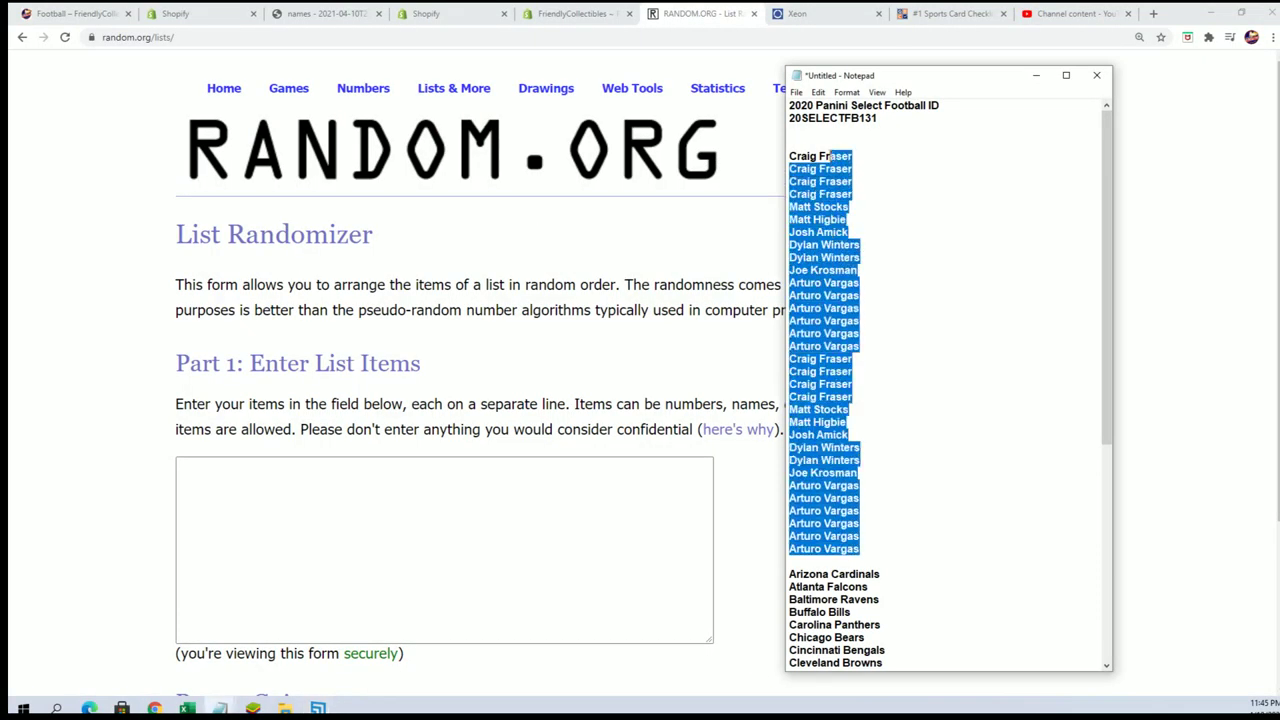
right_click(800, 170)
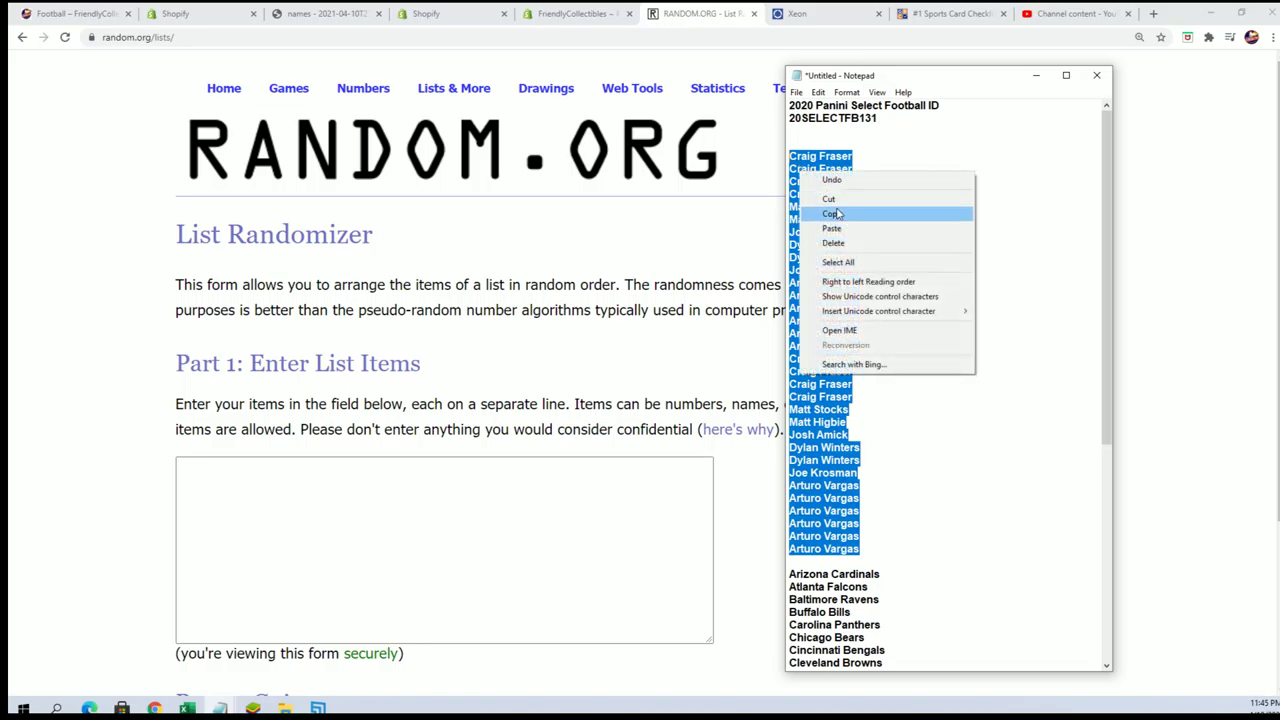
click(838, 214)
right_click(334, 496)
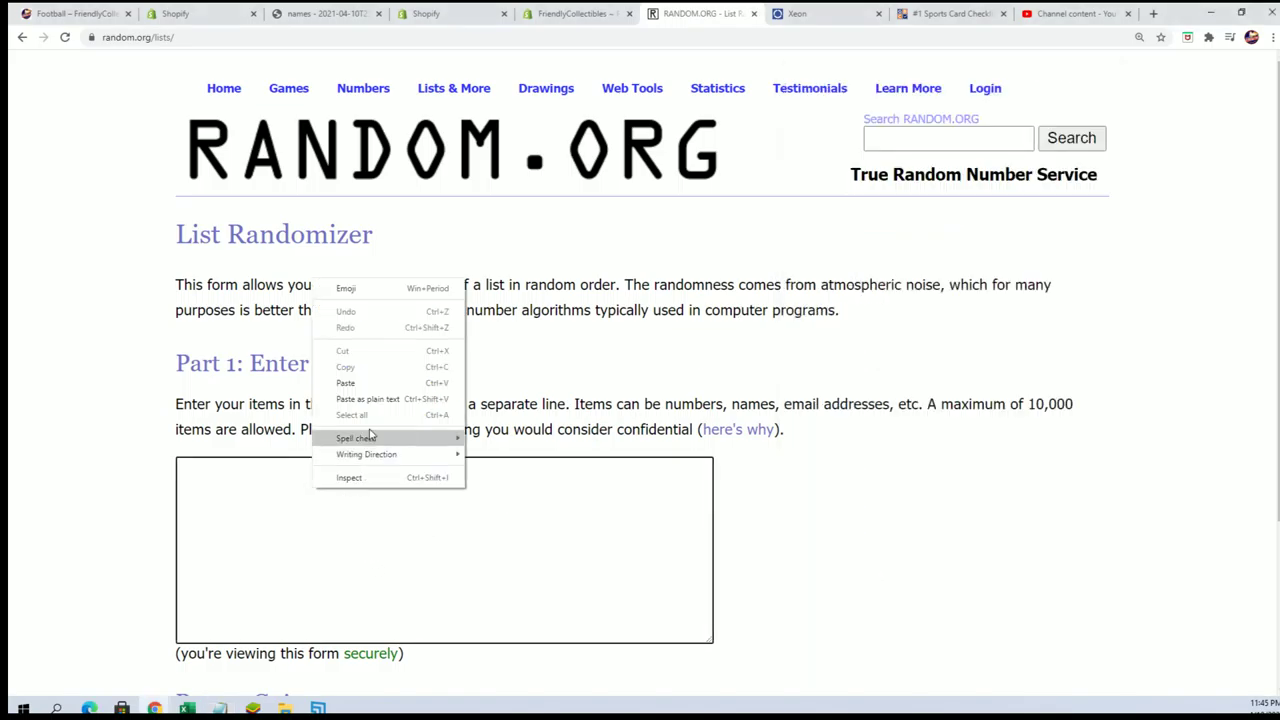
click(360, 383)
- Randomize the owner list, then reshuffle it six more times
scroll(840, 449, down, 2)
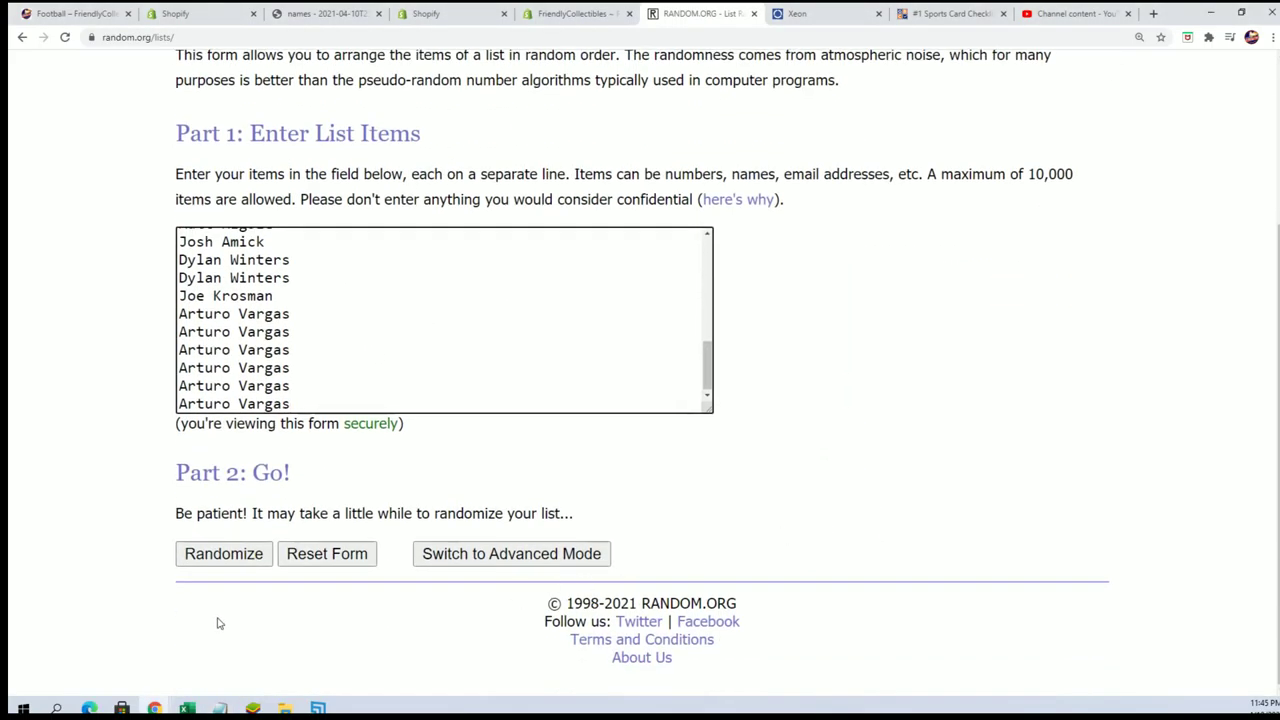
click(230, 558)
scroll(205, 600, down, 3)
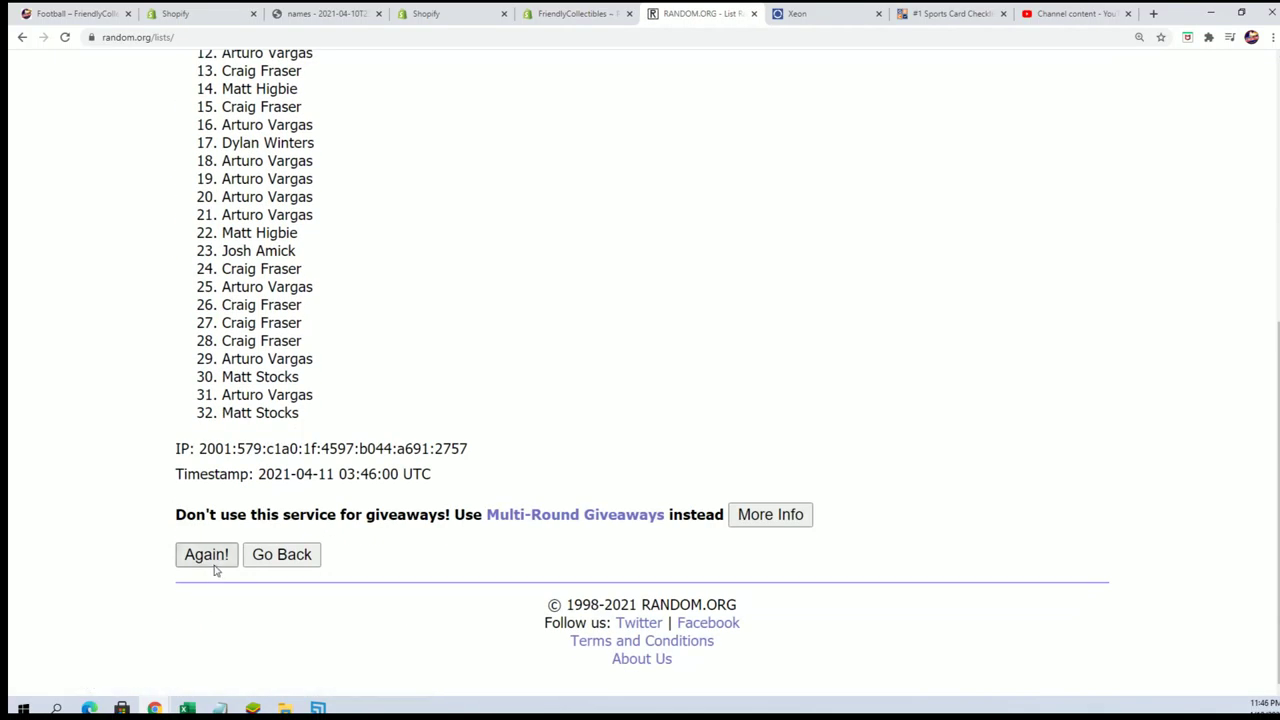
click(214, 558)
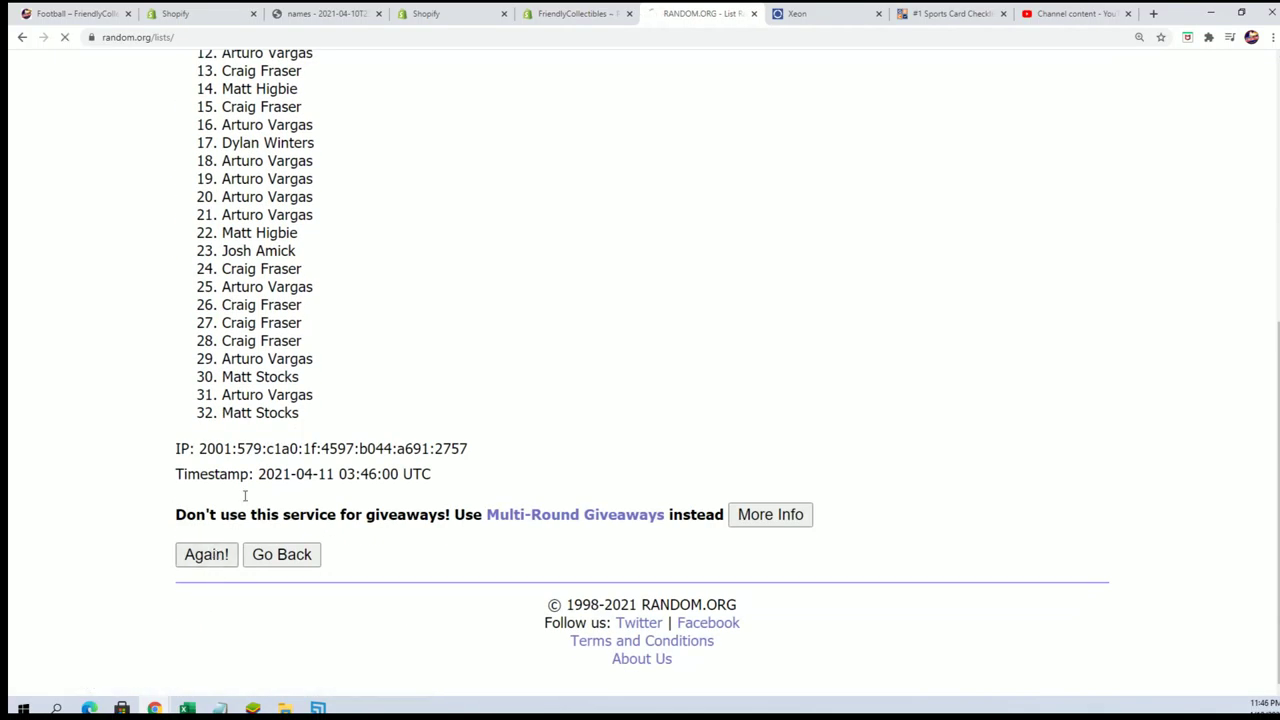
click(212, 556)
scroll(210, 580, down, 3)
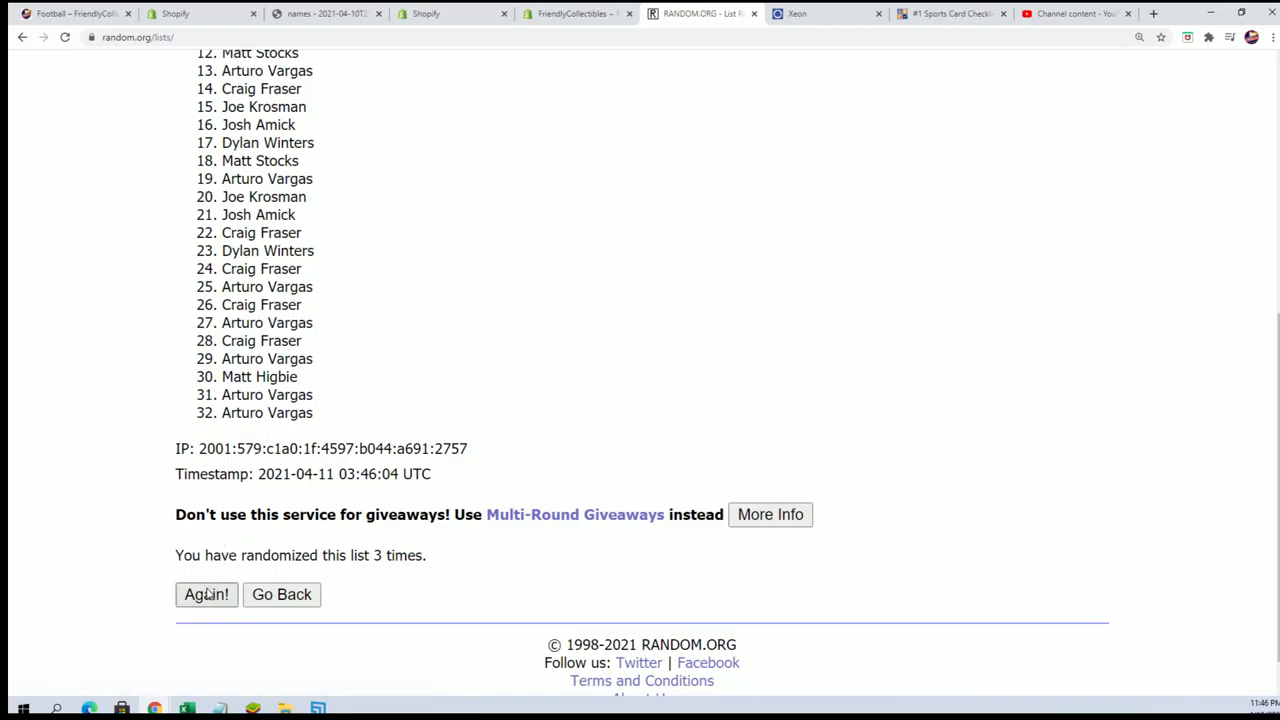
click(208, 594)
scroll(212, 575, down, 5)
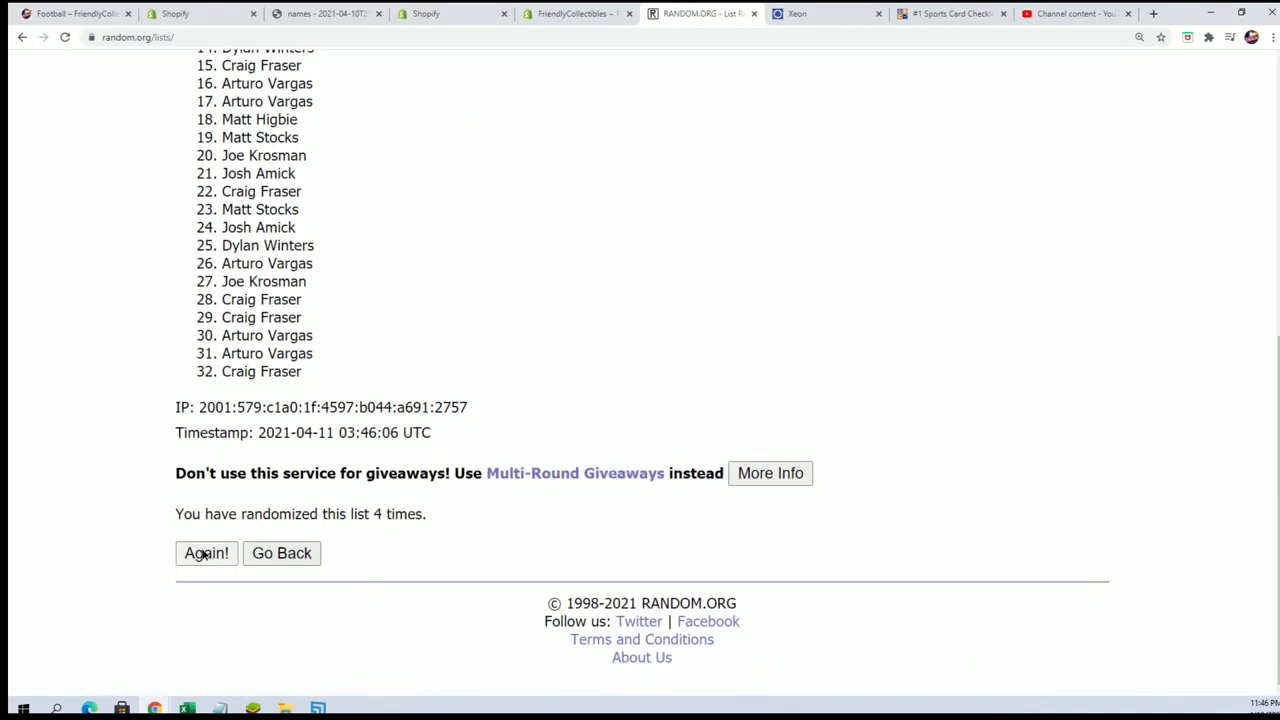
click(206, 556)
click(208, 553)
scroll(329, 560, down, 5)
click(206, 556)
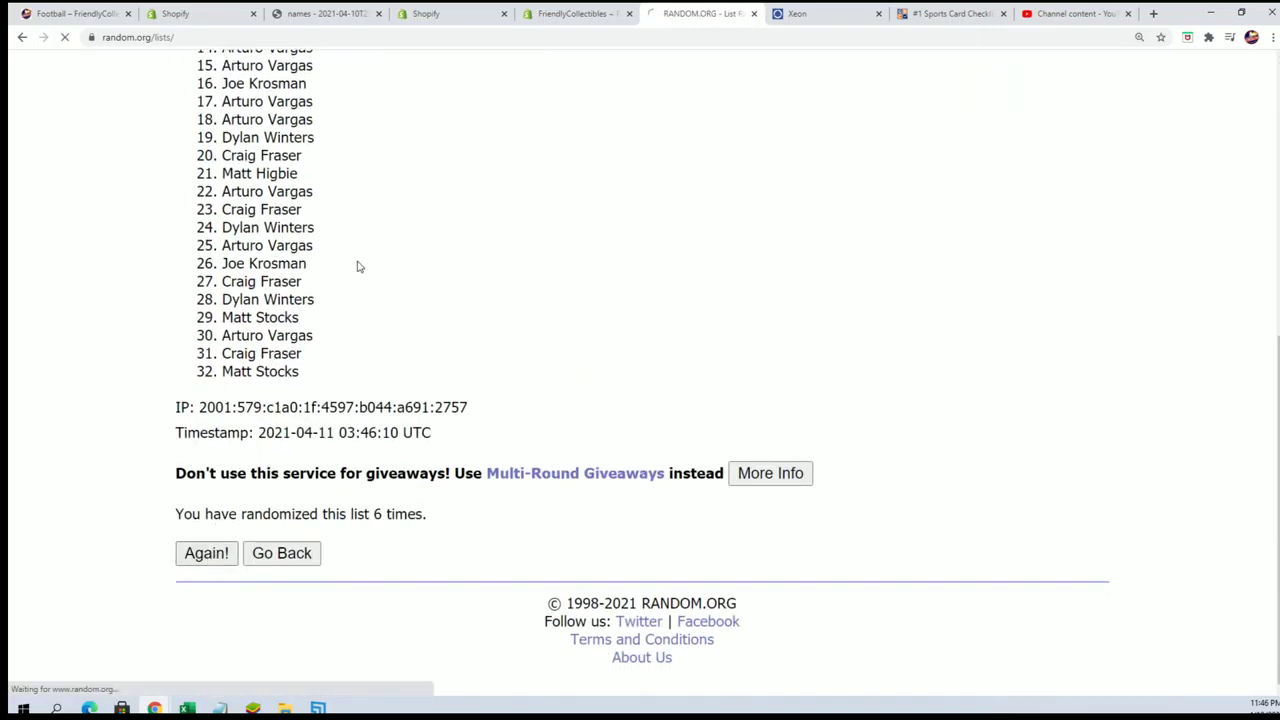
scroll(223, 205, down, 1)
- Select the final shuffled order of the 32 owner names
mouse_move(222, 184)
mouse_down()
mouse_move(291, 274)
mouse_move(300, 556)
mouse_move(320, 648)
mouse_move(324, 617)
mouse_up()
scroll(300, 556, down, 1)
click(186, 708)
- Paste the shuffled owner names into cell A2 as plain text, then select B2
right_click(96, 178)
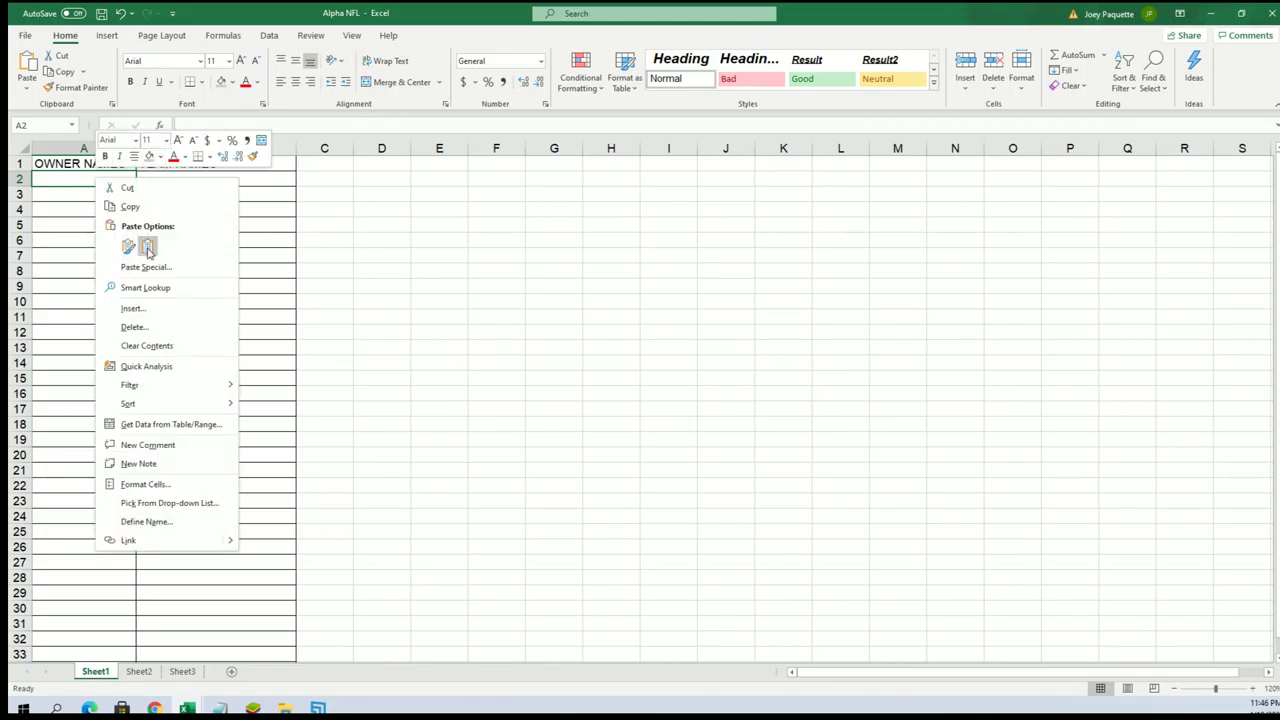
click(146, 267)
click(38, 194)
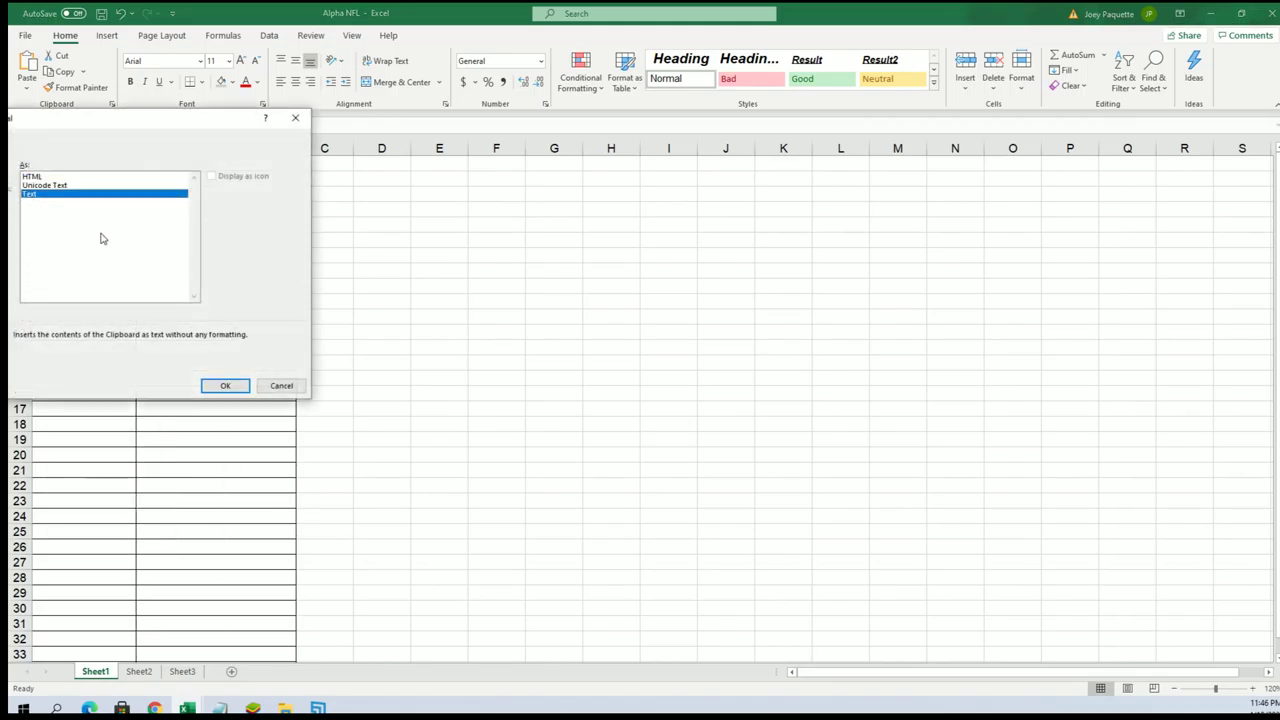
click(211, 388)
click(157, 179)
click(154, 708)
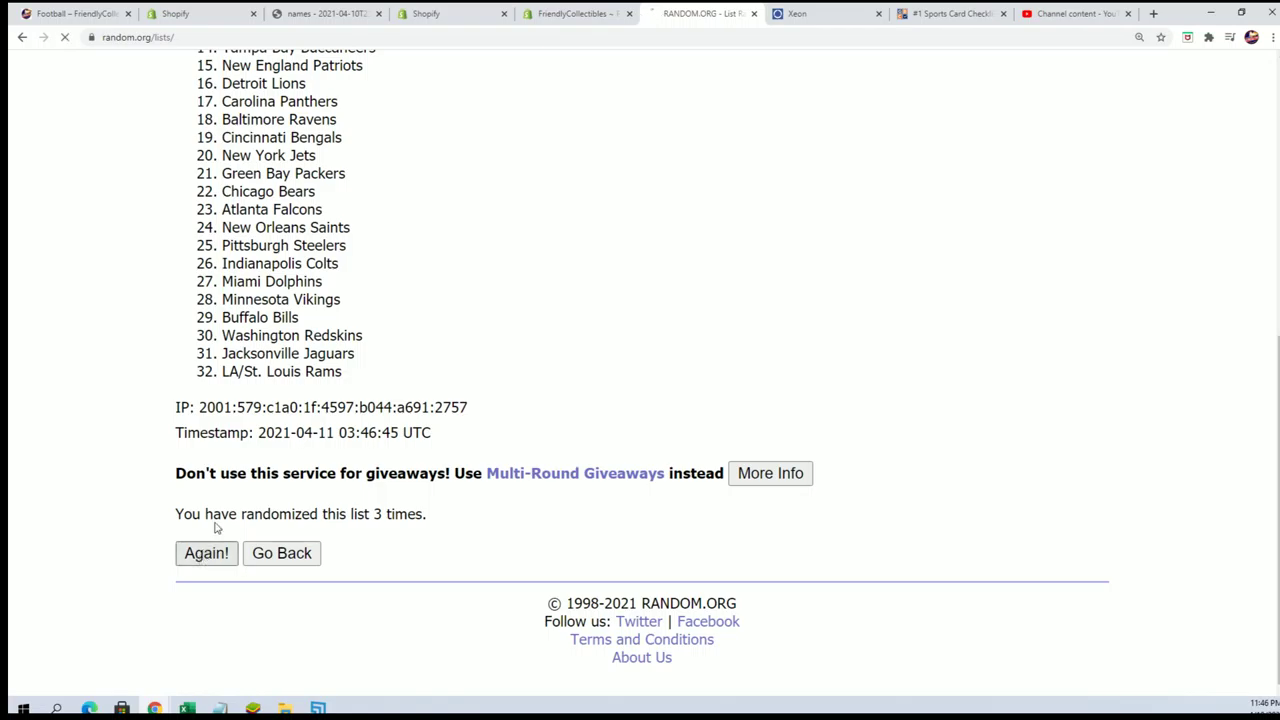
- Reshuffle the NFL team list once more and copy the final 32-team order
click(206, 553)
scroll(200, 513, down, 5)
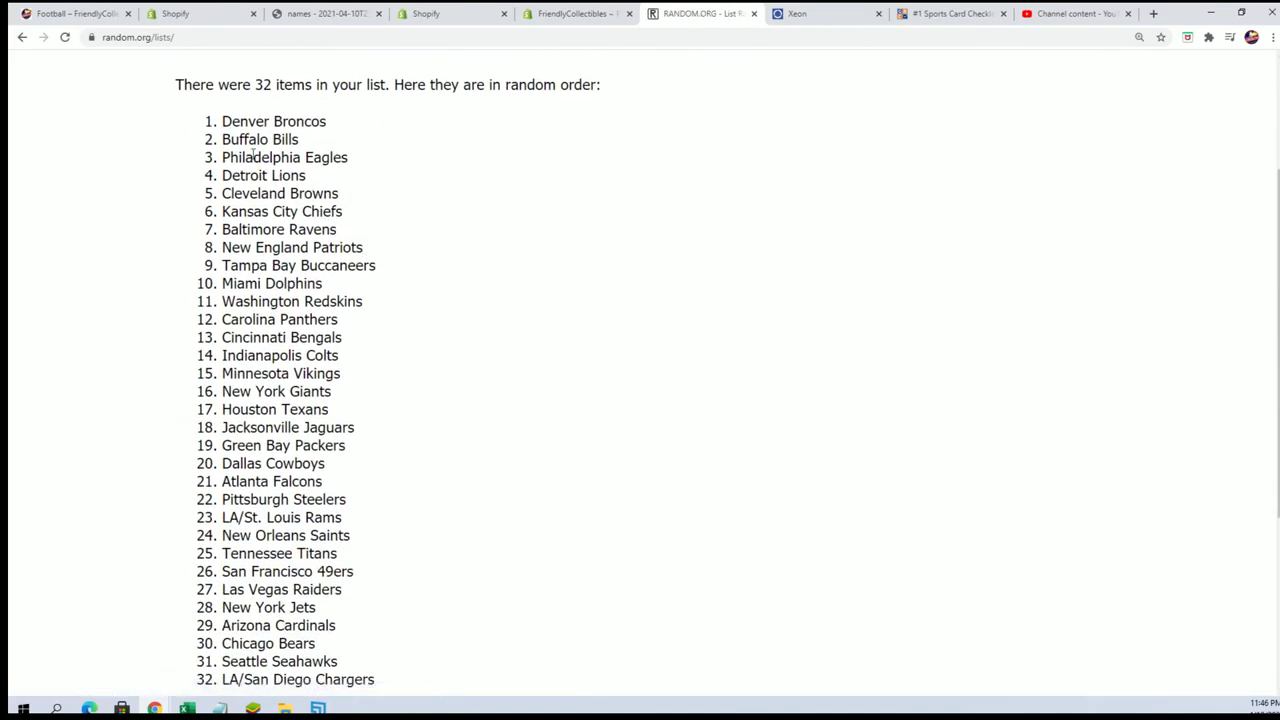
mouse_move(218, 122)
mouse_down()
mouse_move(337, 226)
mouse_move(380, 478)
mouse_up()
key(ctrl+c)
click(187, 708)
- Paste the shuffled team names into cell B2 as plain text
right_click(168, 179)
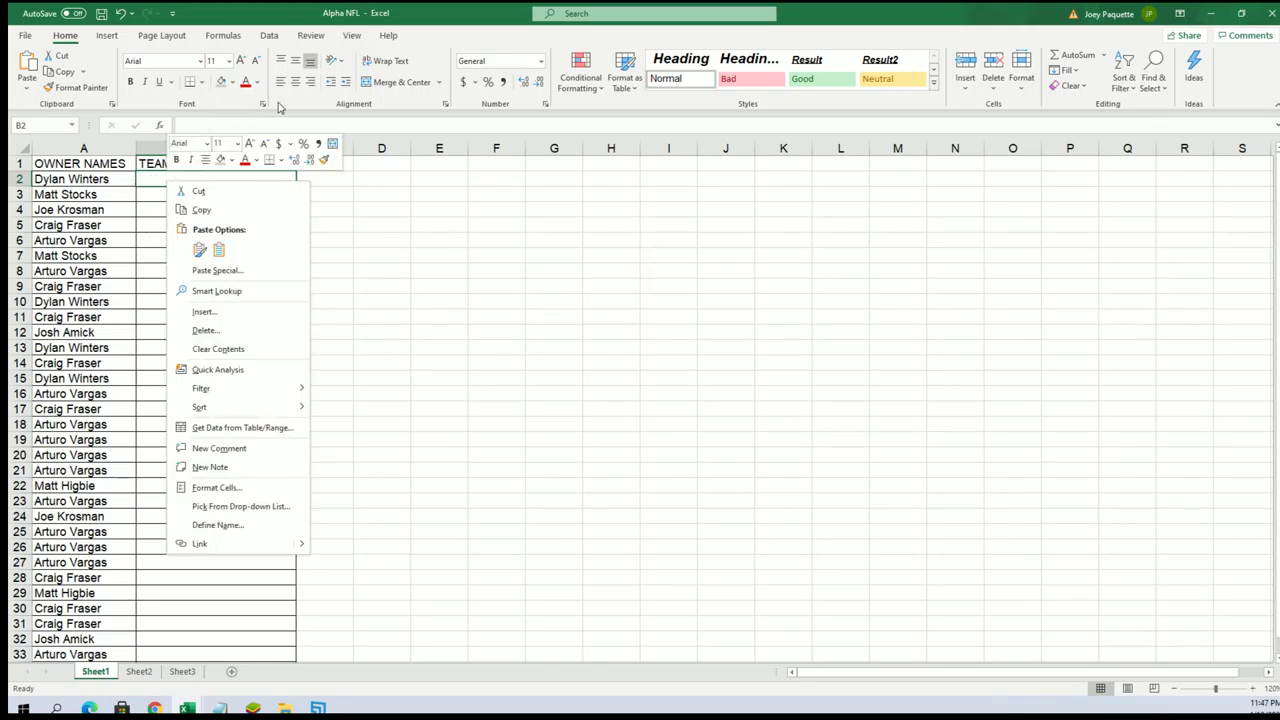
click(195, 270)
click(91, 197)
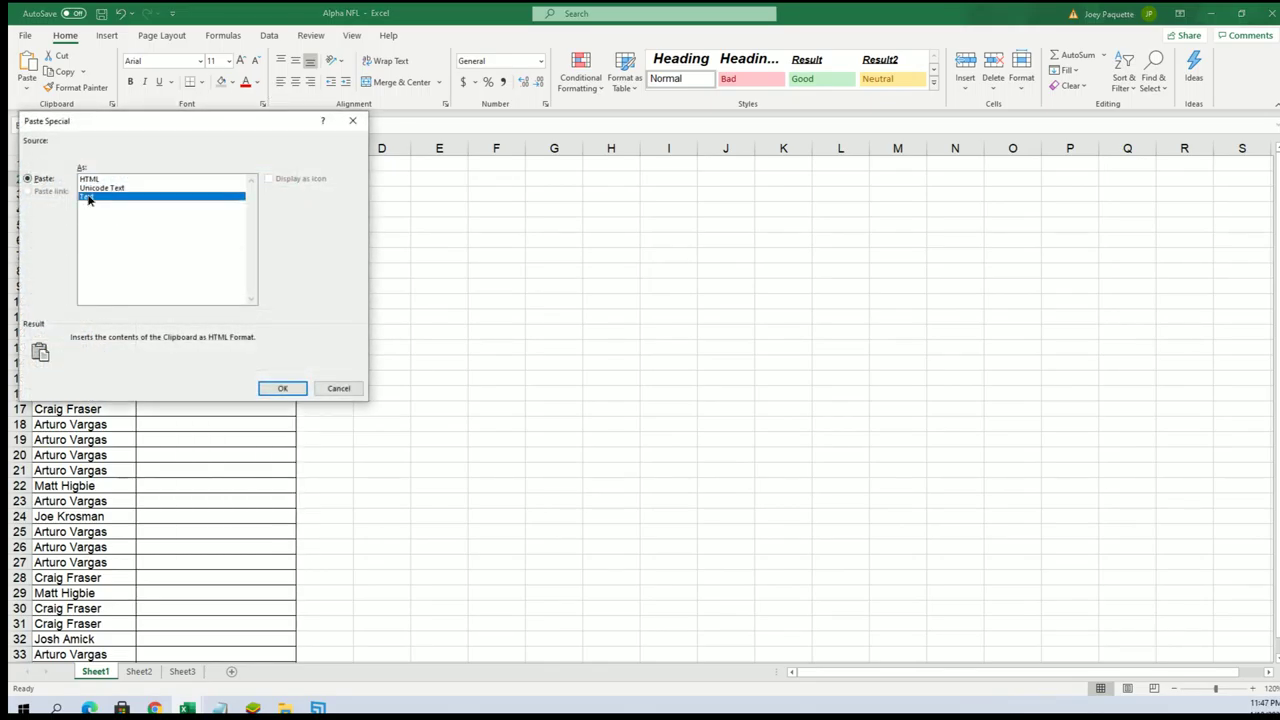
click(255, 383)
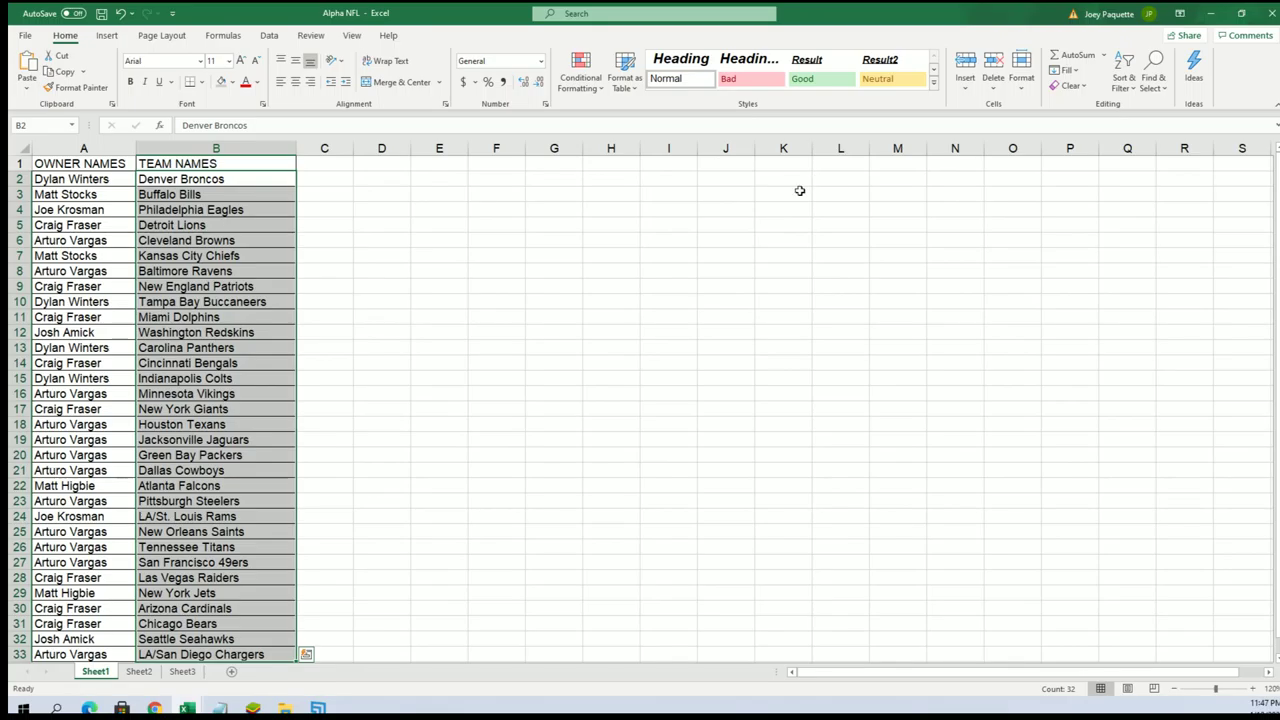
click(207, 654)
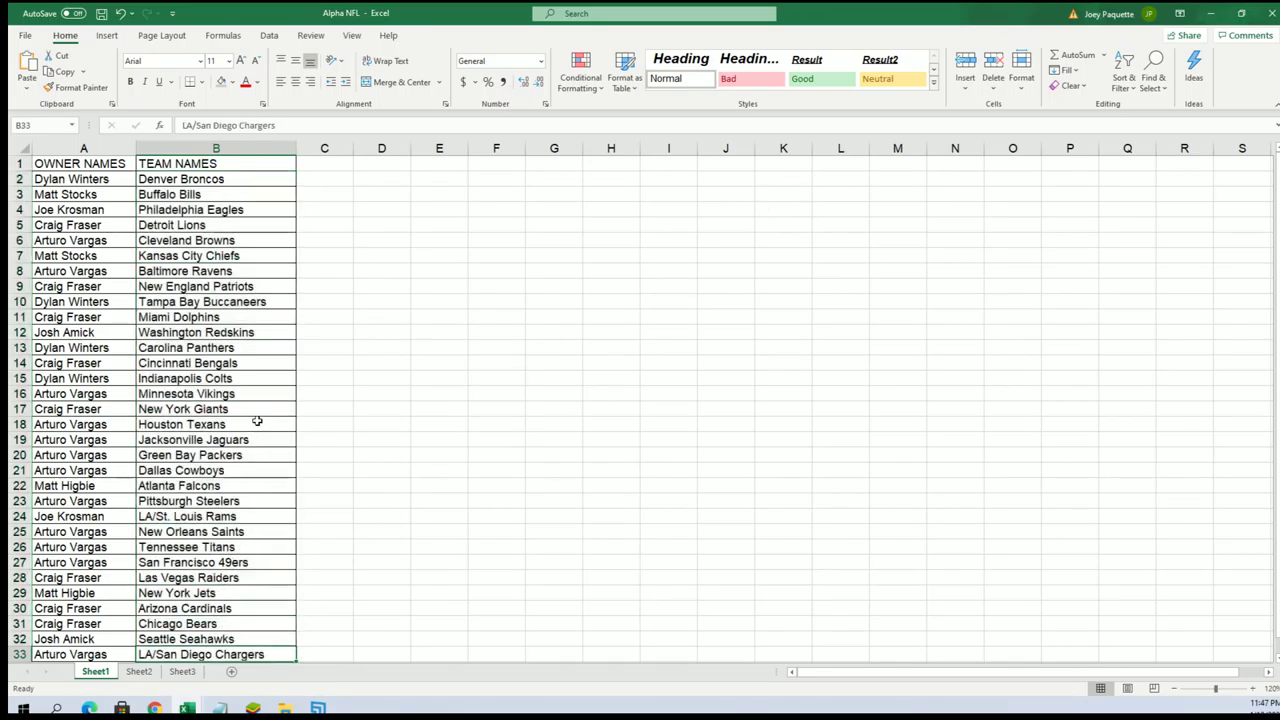
- Sort B2:B33 A to Z, expanding the selection so owners stay with their teams
click(173, 253)
click(160, 207)
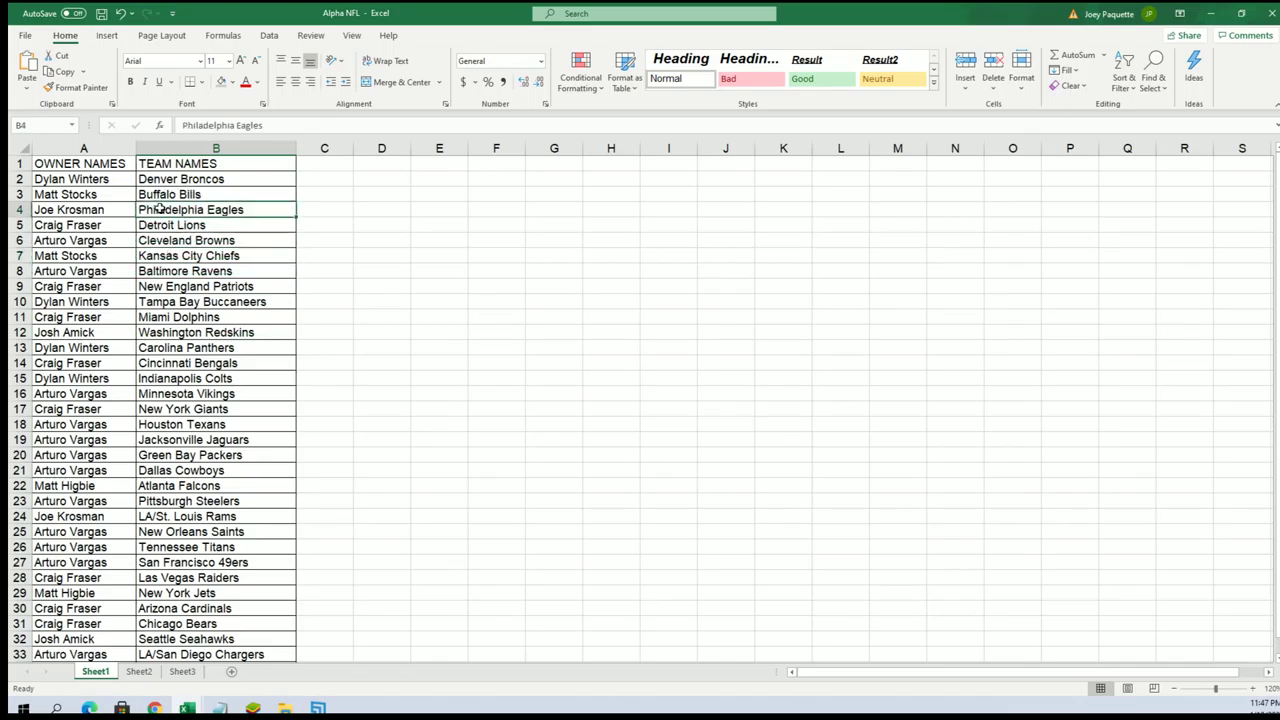
drag(200, 178, 228, 660)
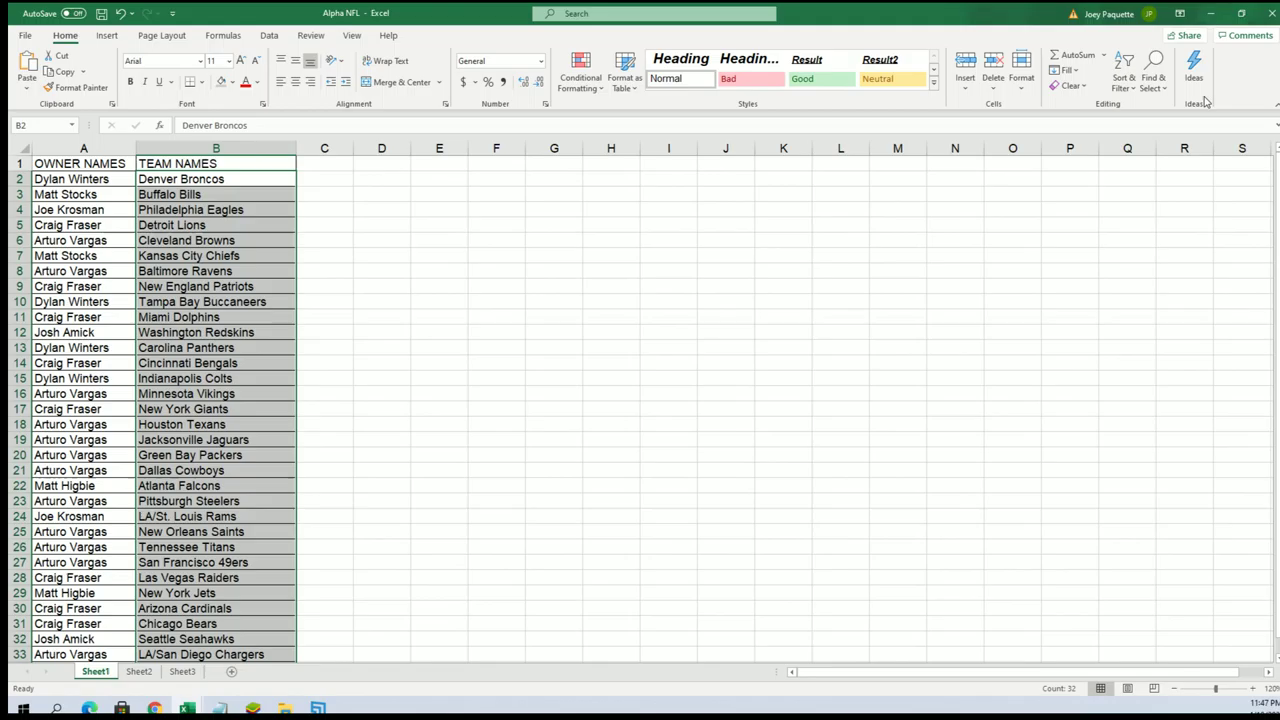
click(1128, 82)
click(1148, 98)
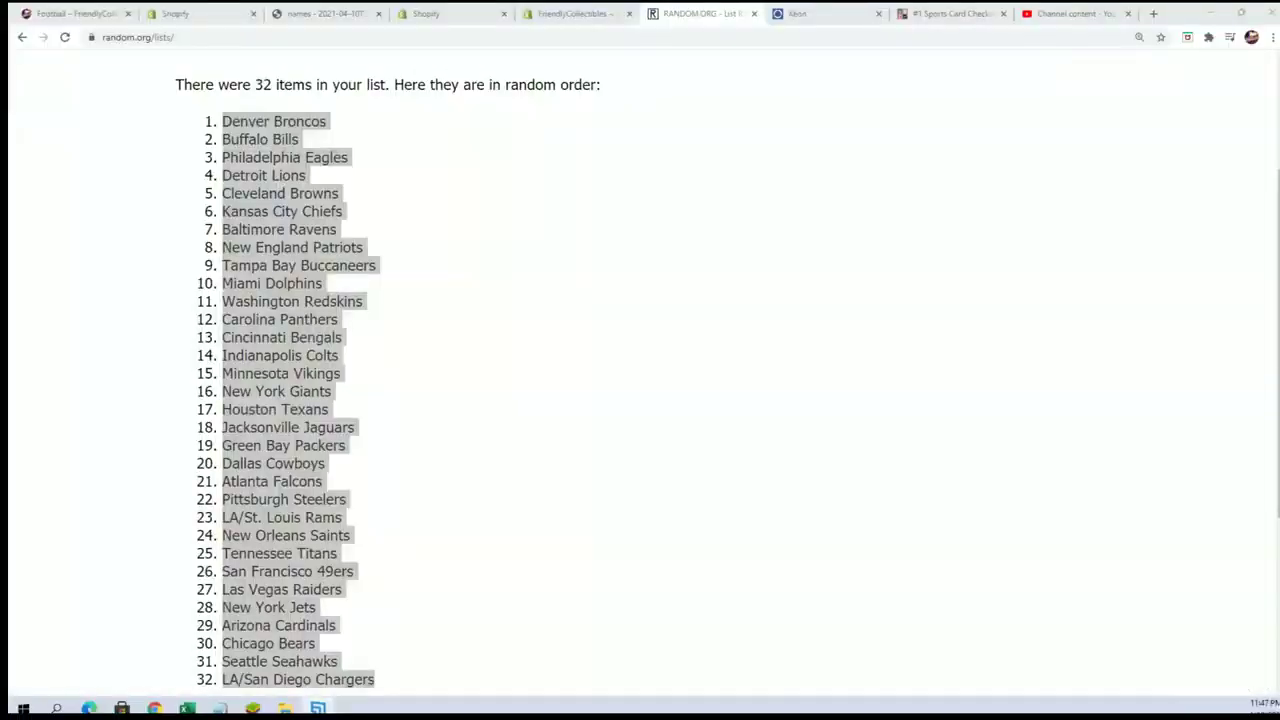
- Start a new list of numbers 1 2 3 4 5 6 and randomize it
scroll(594, 337, up, 3)
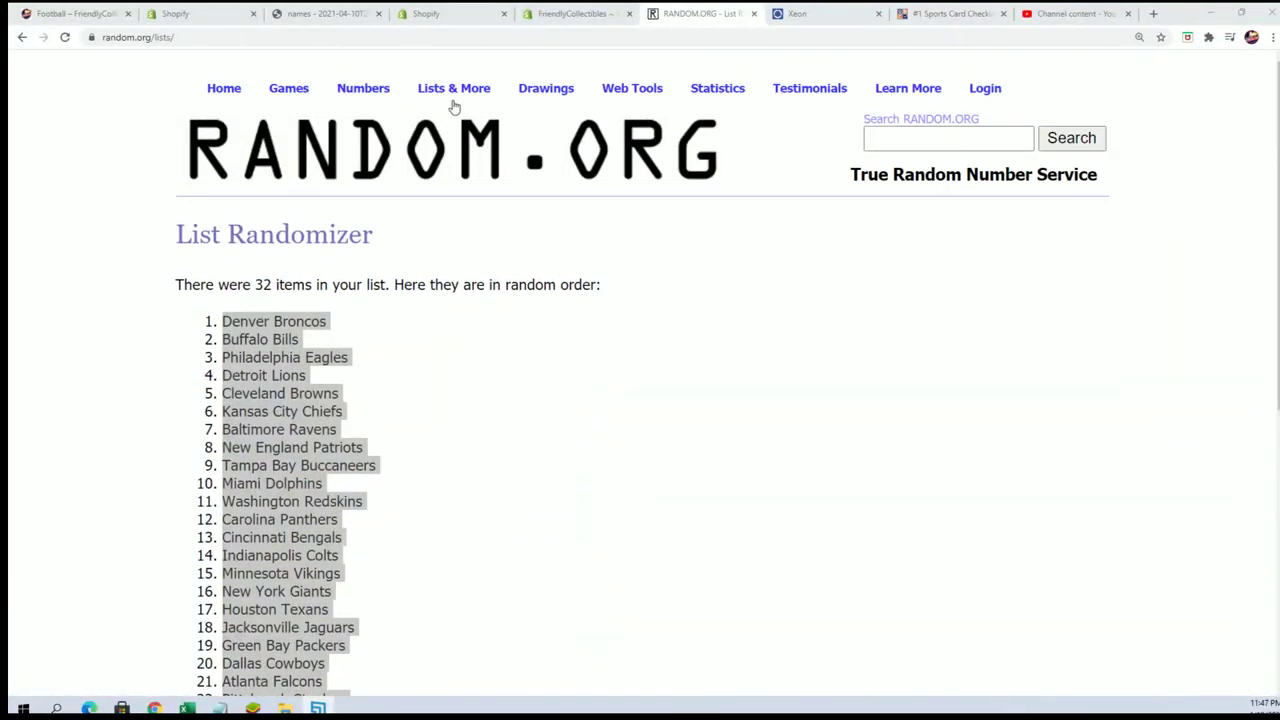
click(466, 116)
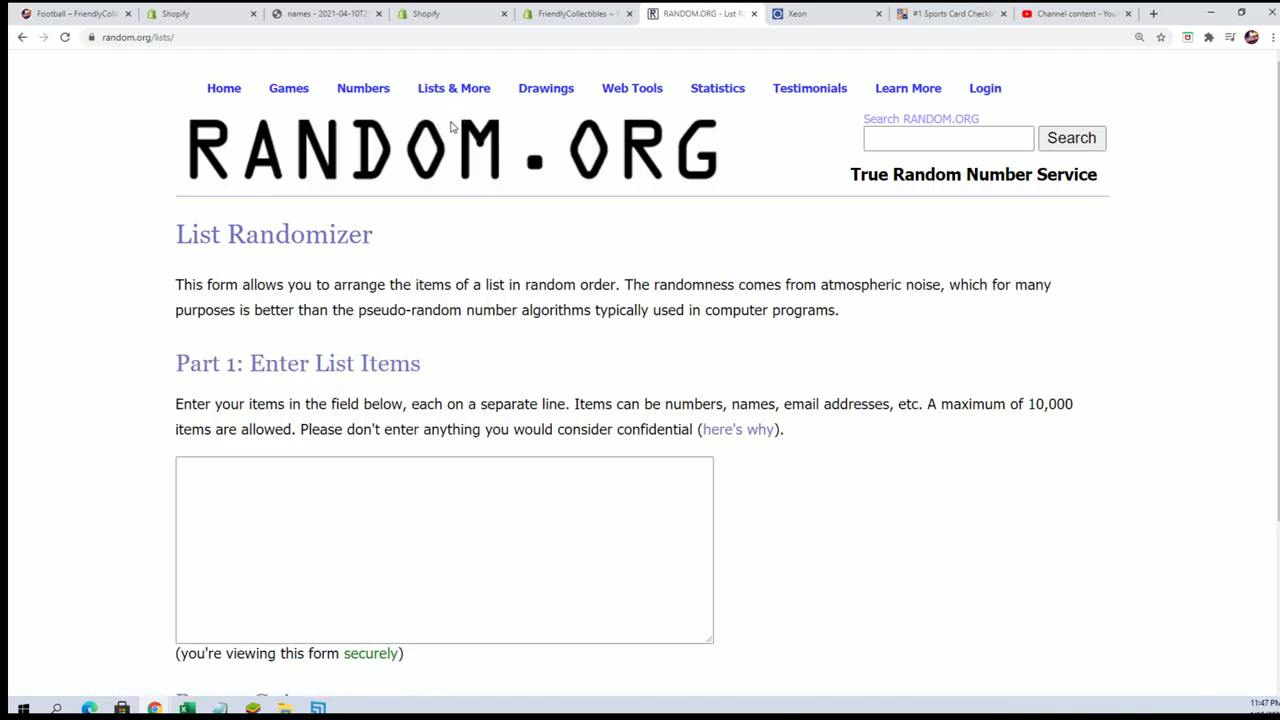
click(266, 471)
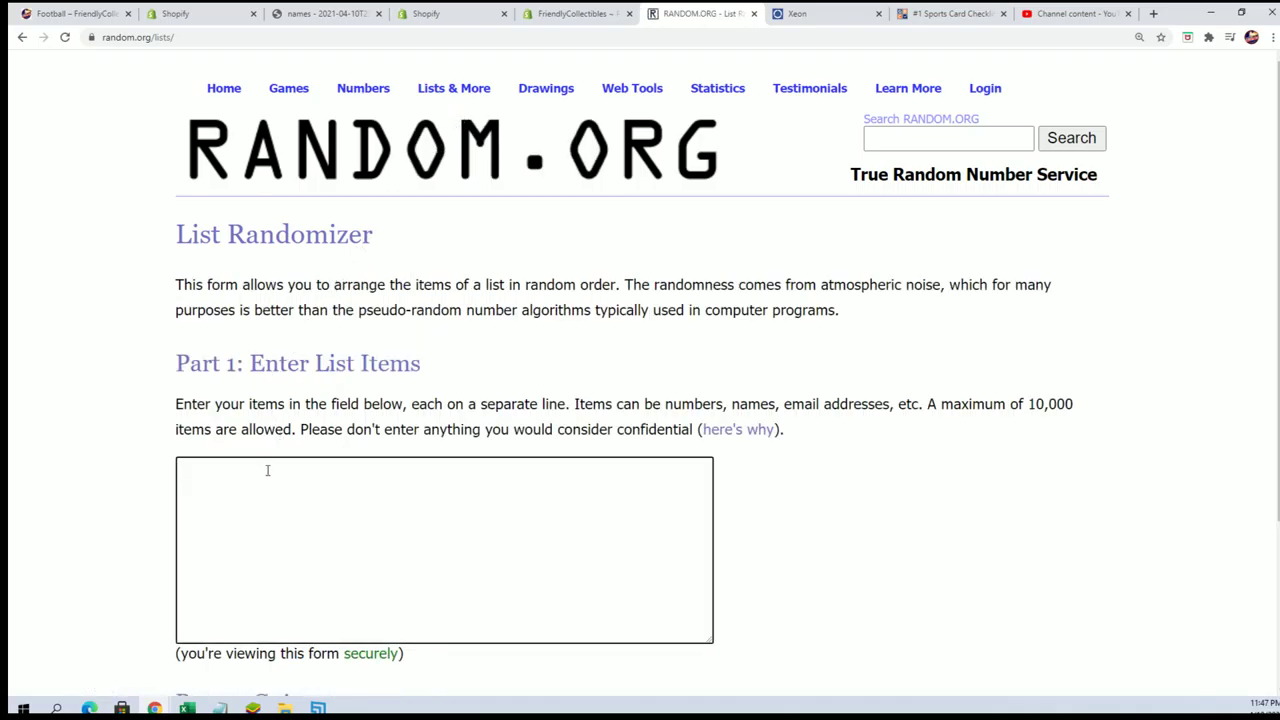
text(1 2 3 4 5 )
text(6)
scroll(97, 500, down, 2)
click(217, 583)
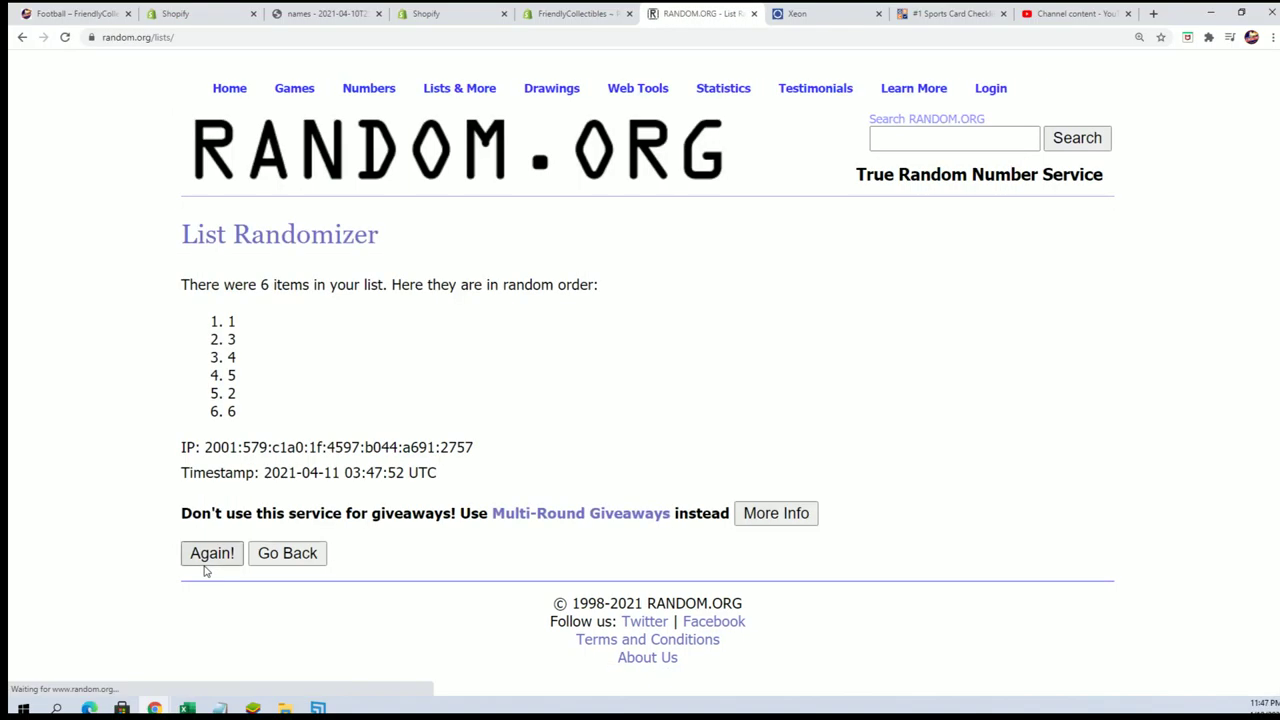
- Reshuffle the numbers six more times and mark the top result, 4
click(206, 553)
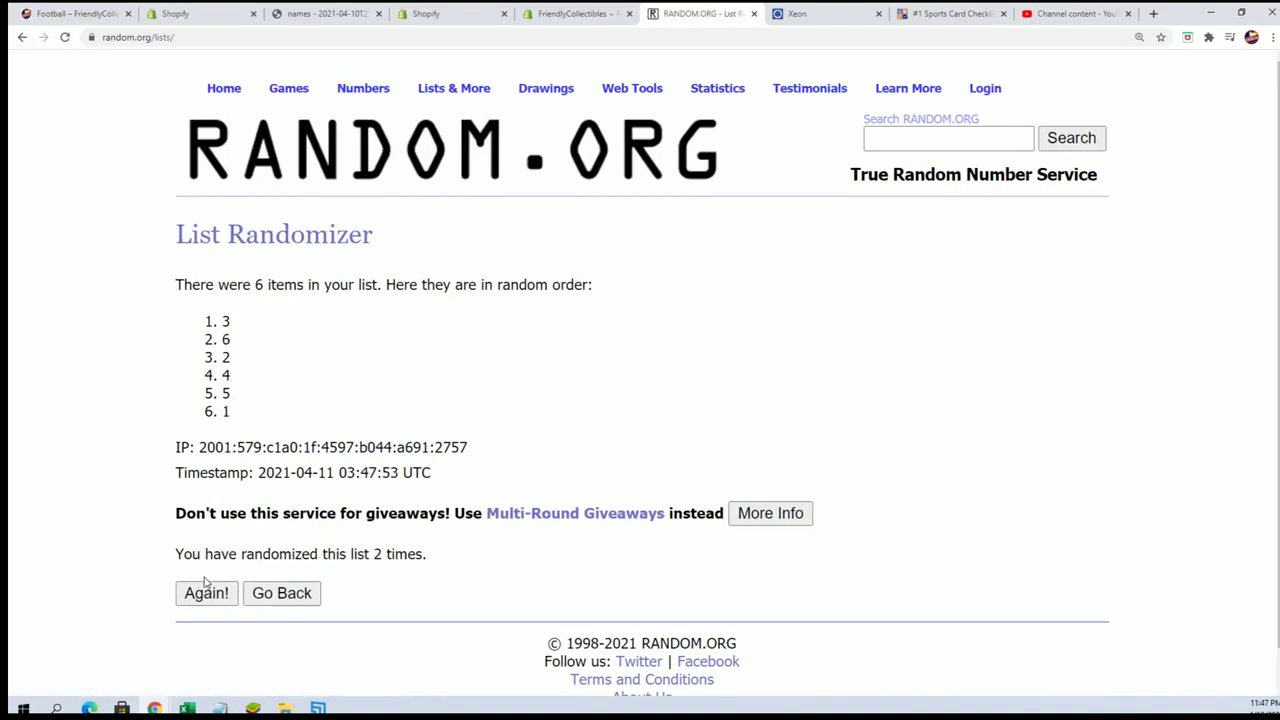
click(205, 597)
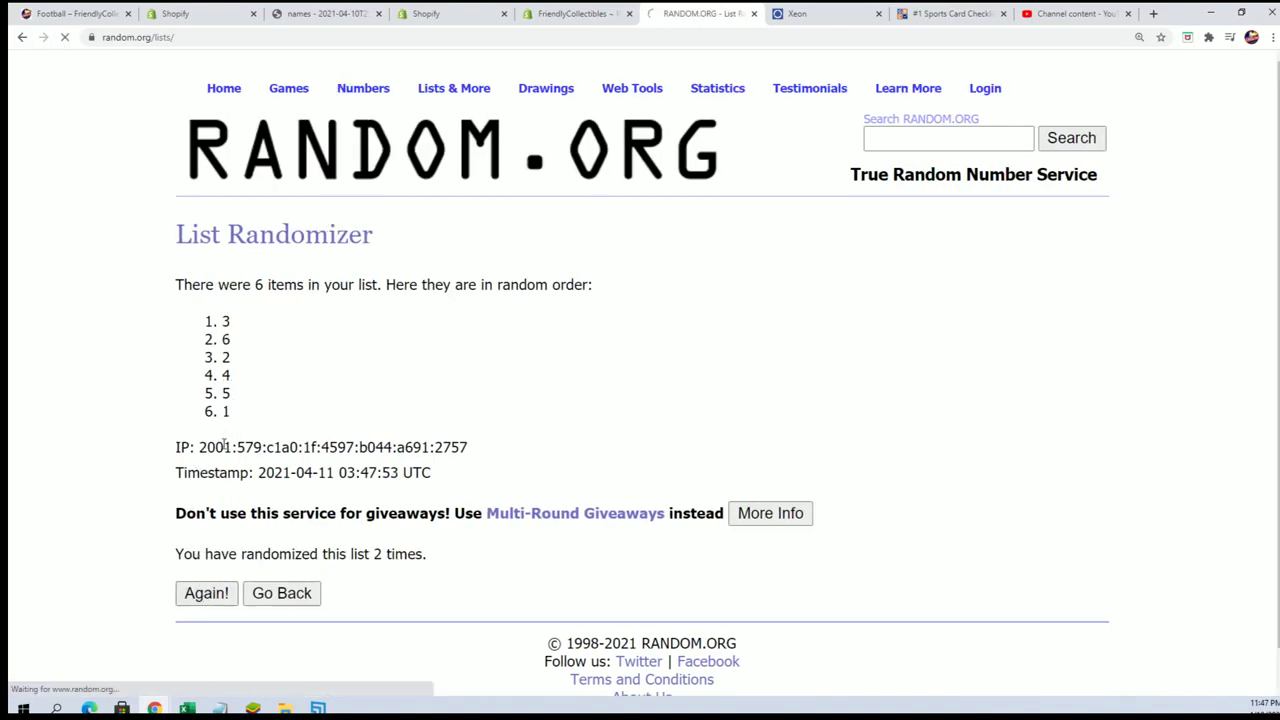
click(204, 597)
click(206, 600)
click(206, 592)
click(214, 598)
double_click(226, 321)
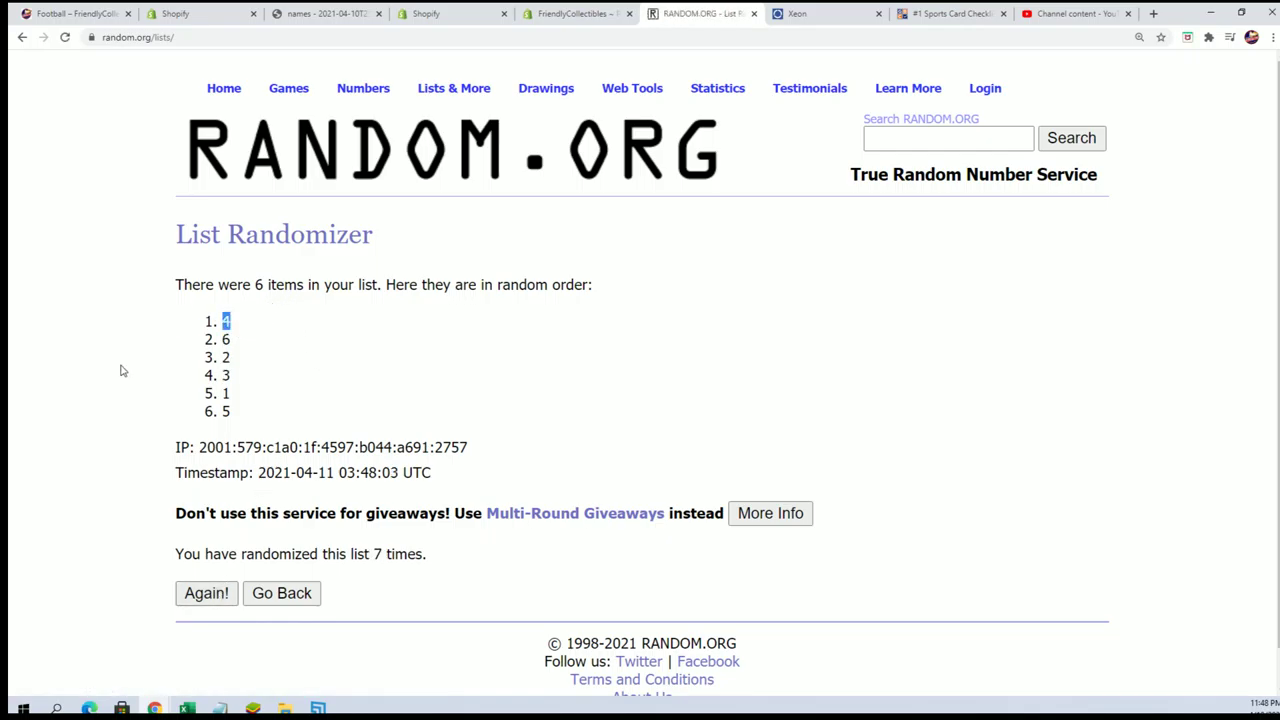